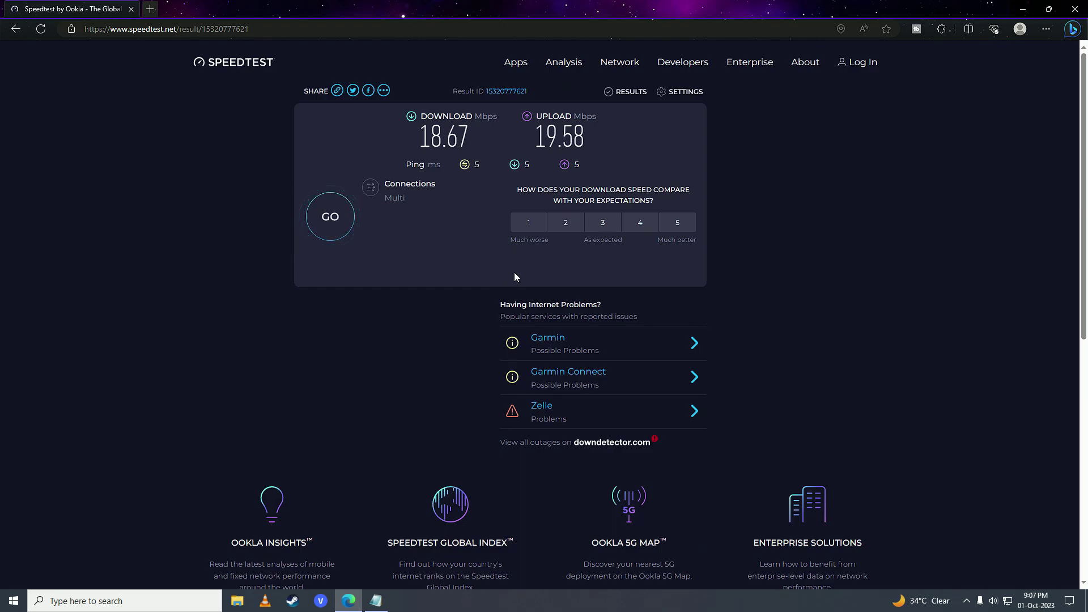
- From the desktop, launch Command Prompt via search and run ipconfig /flushdns
key(super+d)
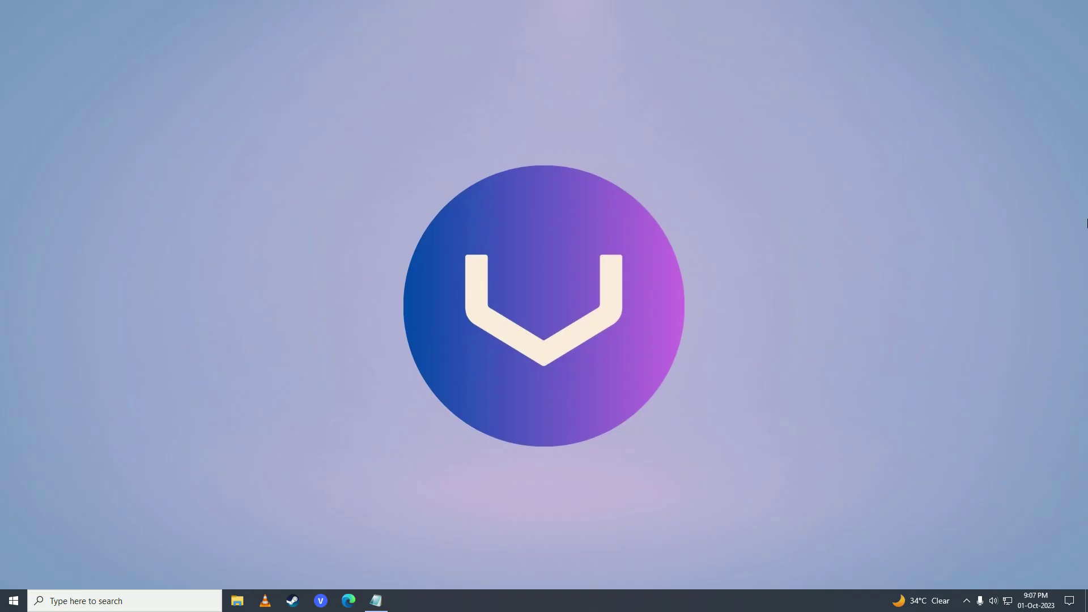
key(super)
text(cmd)
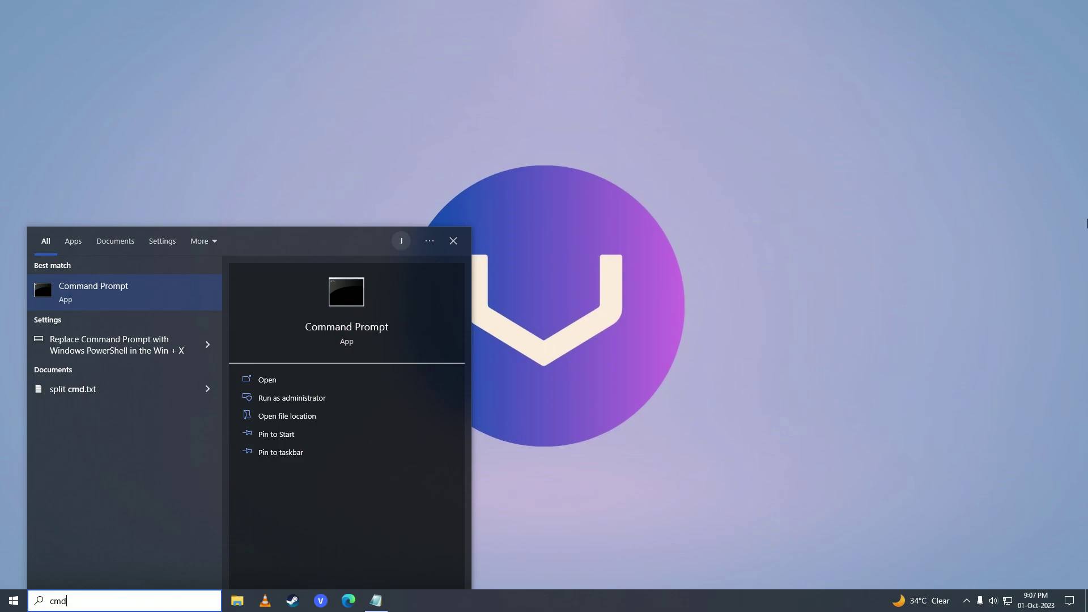
key(Return)
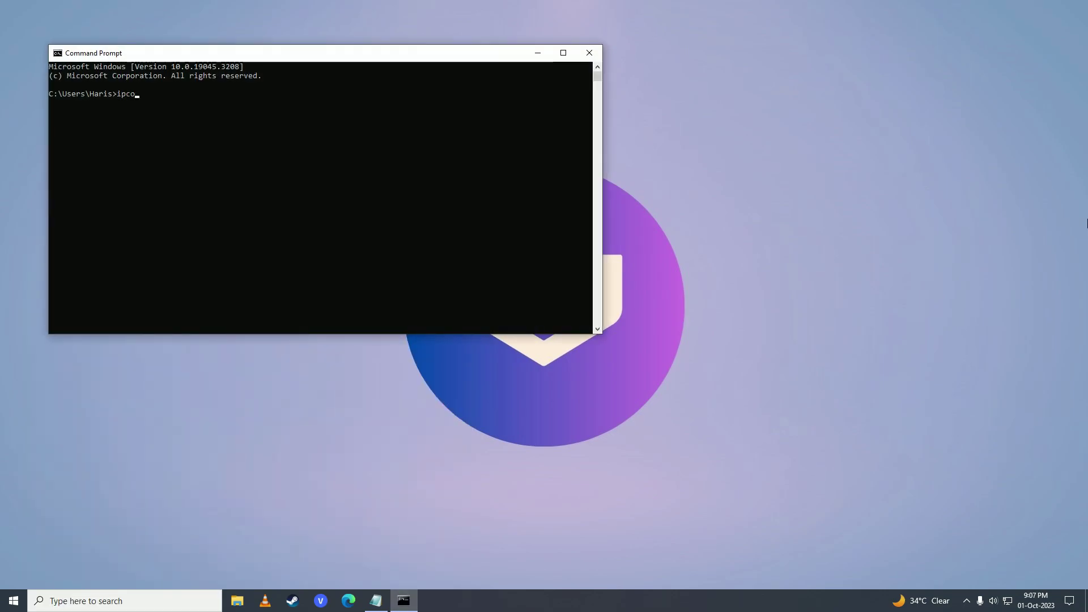
text(ipconfig /flushdns)
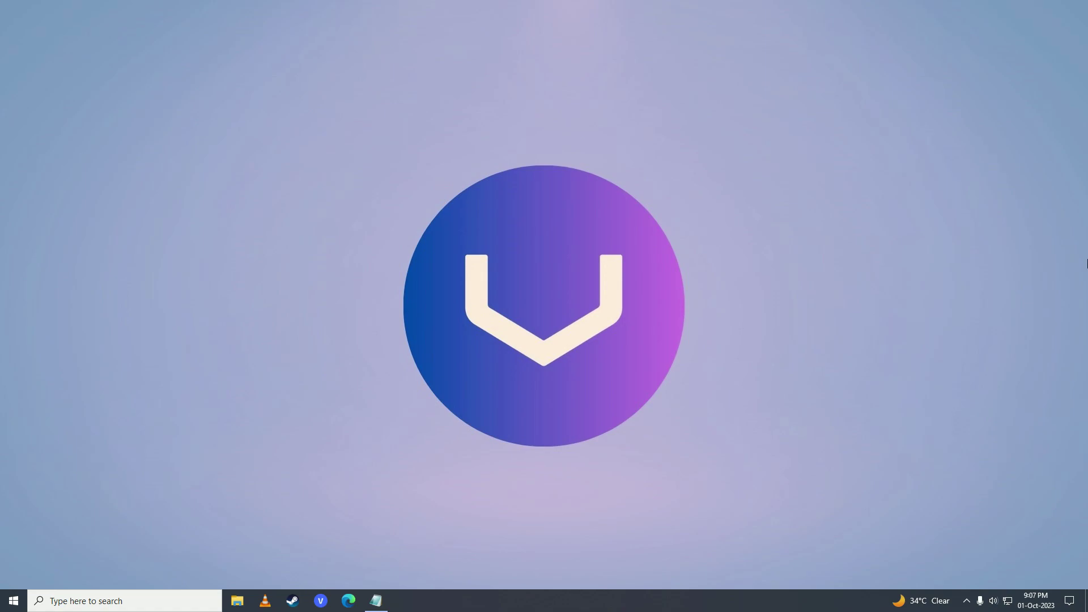
- Launch Device Manager from the Start search
key(super)
text(device)
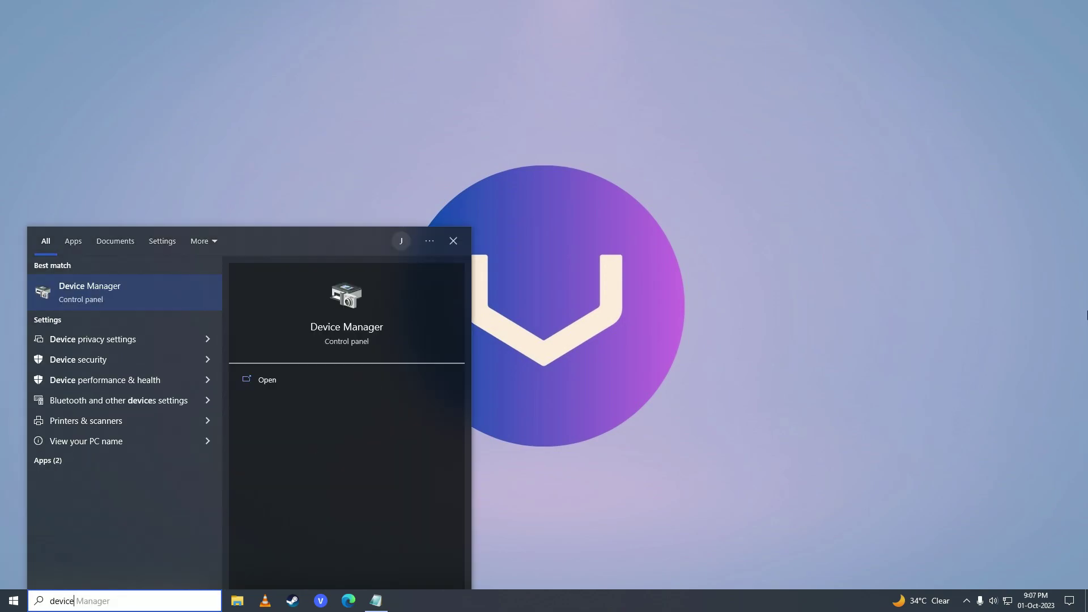
key(Return)
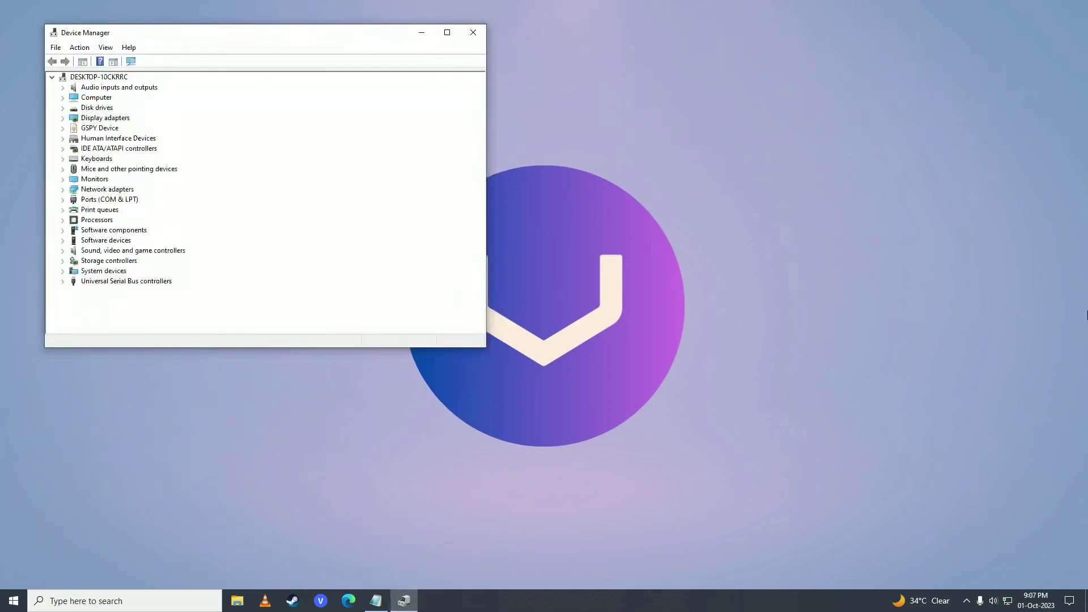
- Search automatically for a newer Intel(R) 82579V Gigabit Network Connection driver; the best is already installed
click(63, 190)
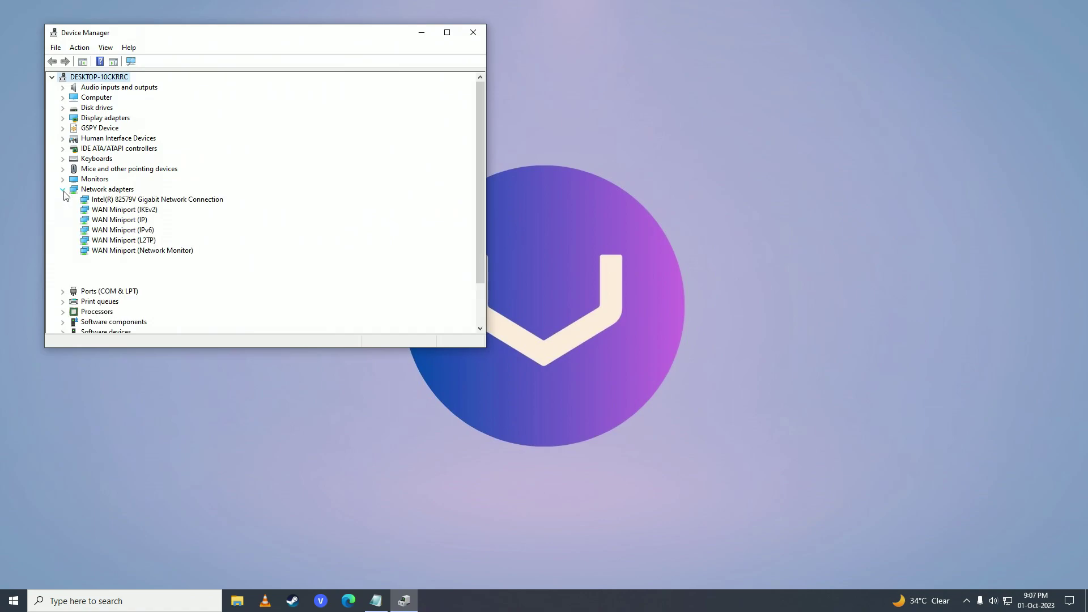
click(156, 202)
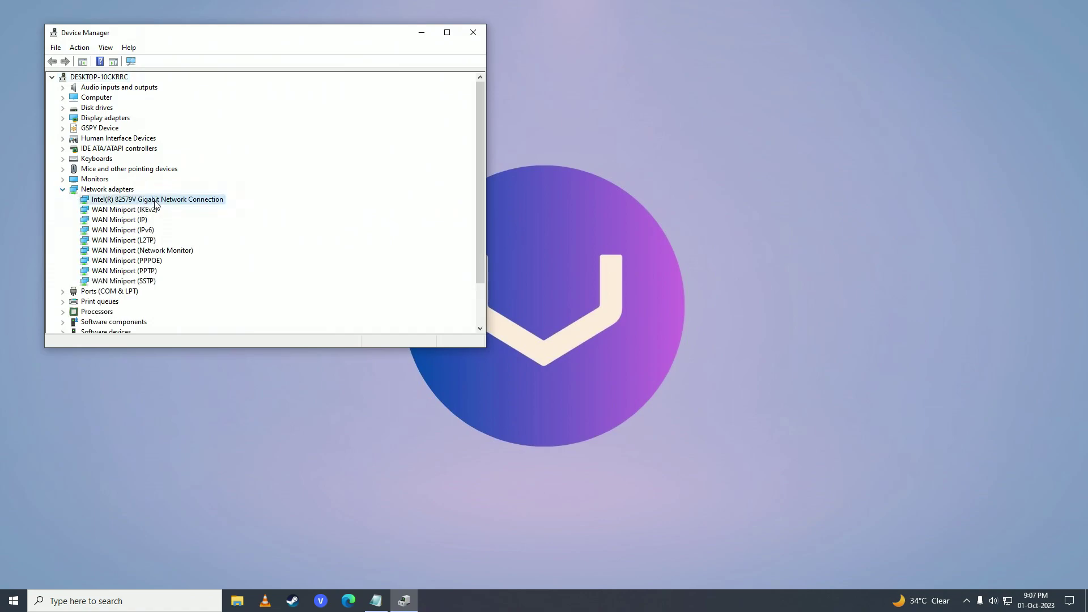
right_click(156, 200)
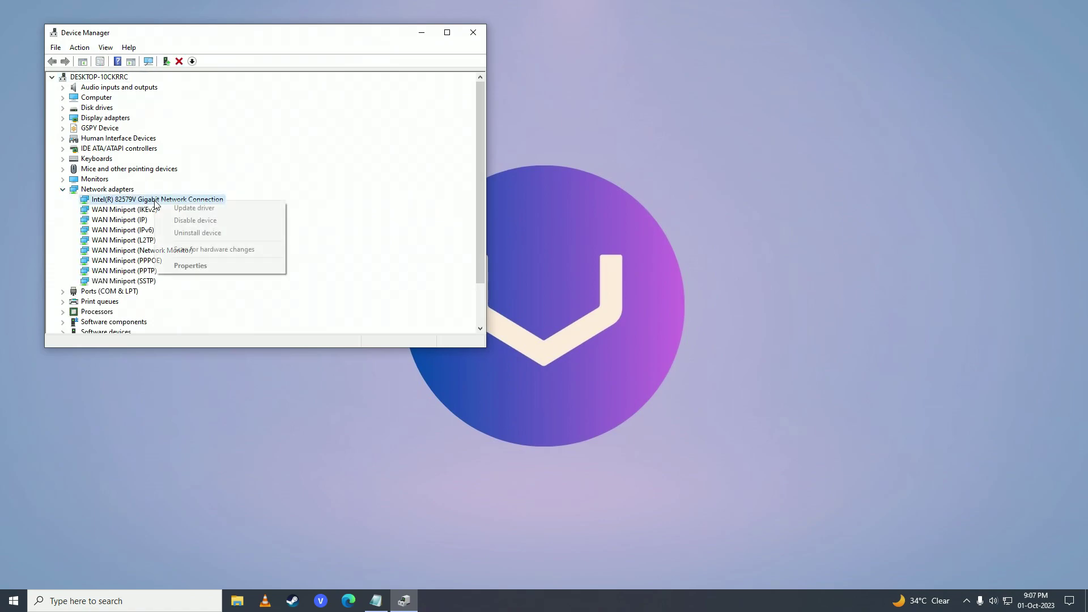
click(200, 211)
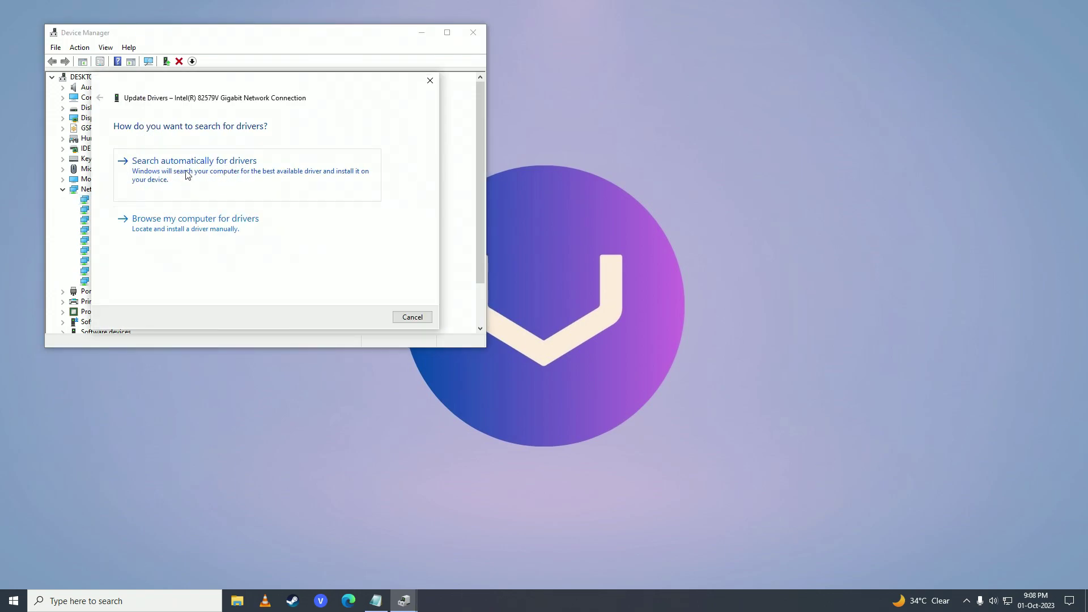
click(242, 173)
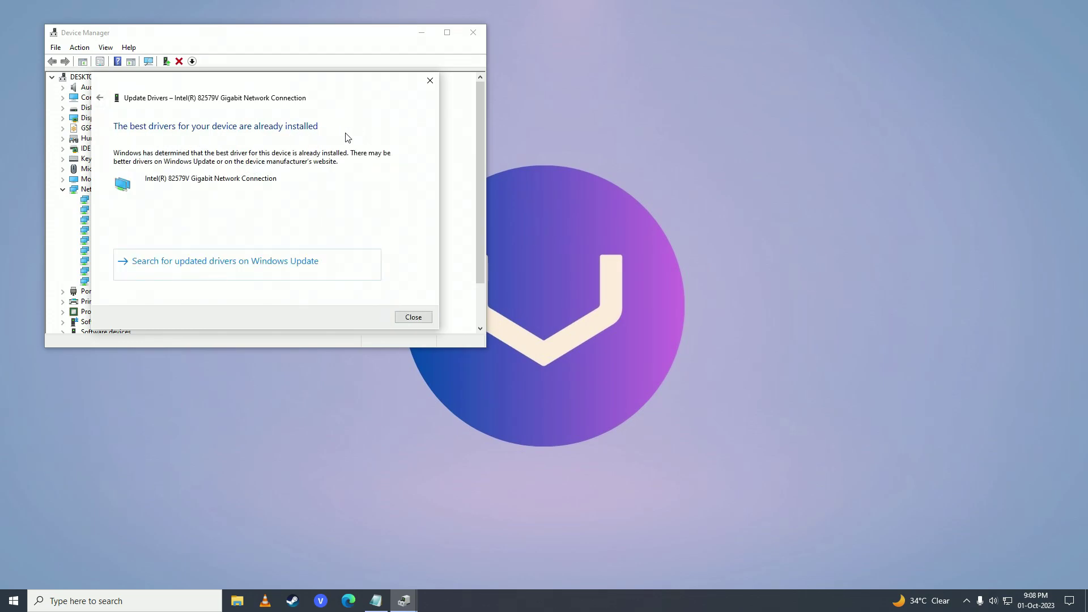
click(420, 321)
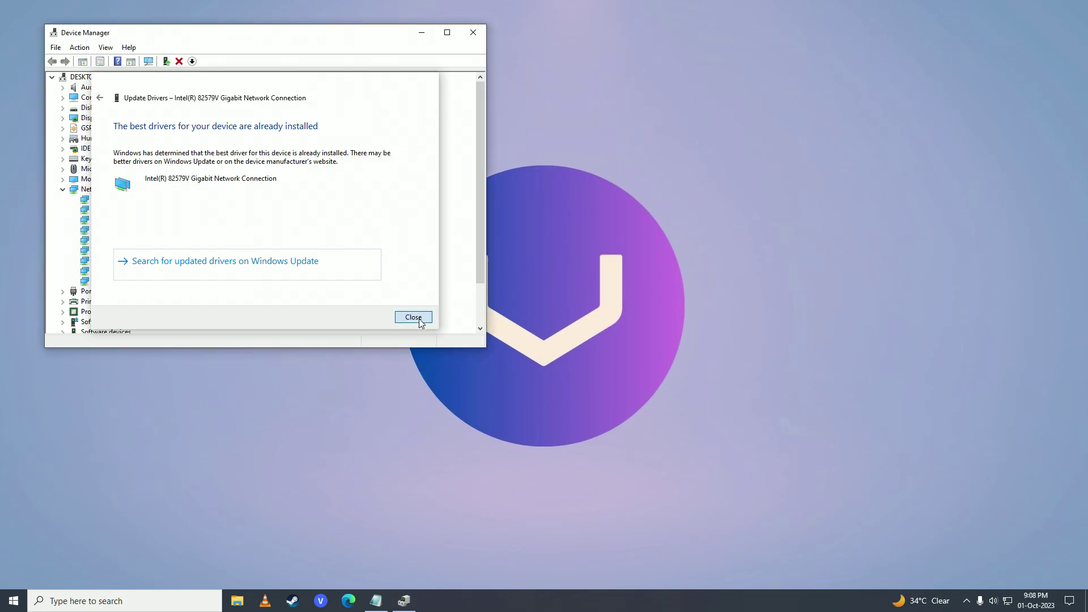
right_click(144, 203)
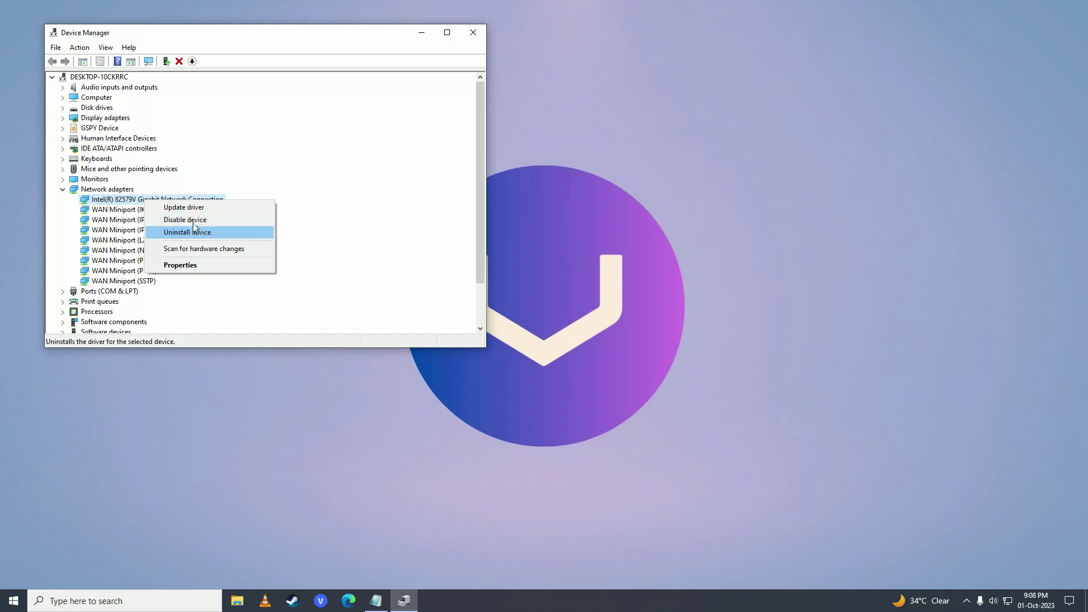
click(321, 201)
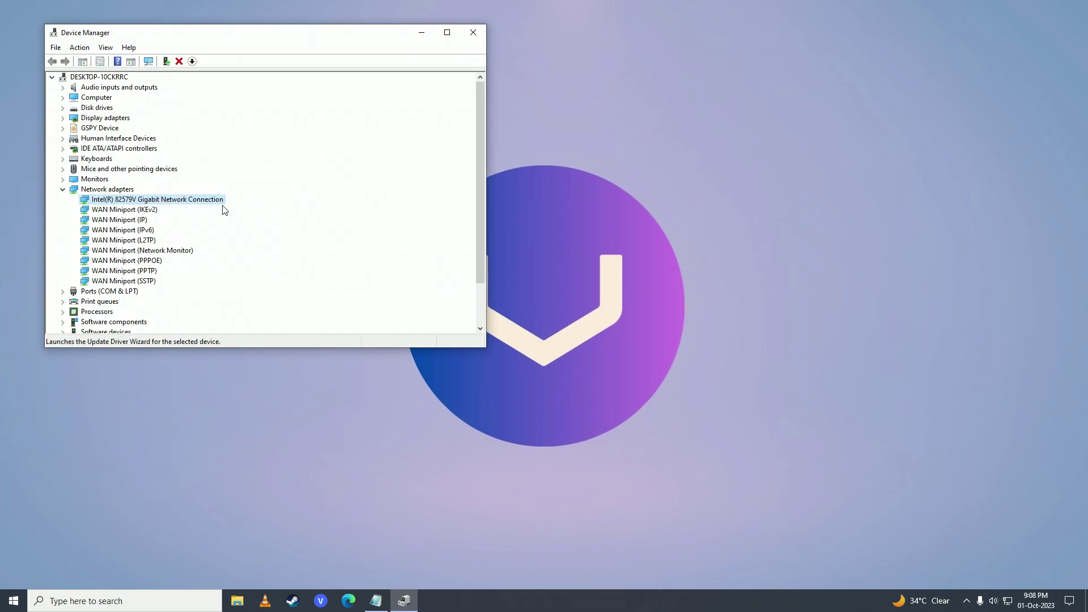
right_click(182, 204)
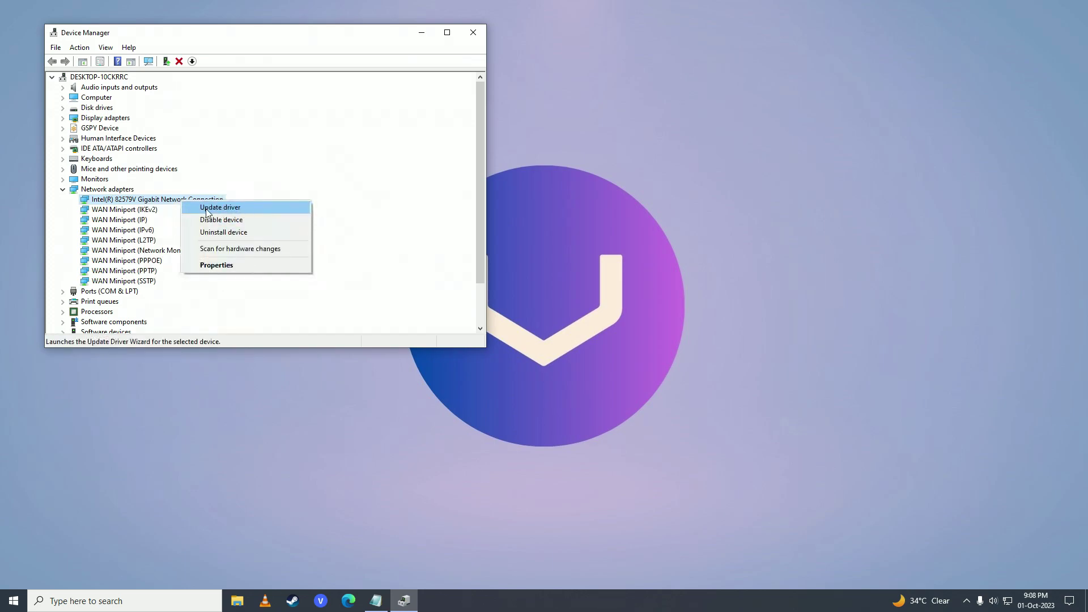
click(356, 199)
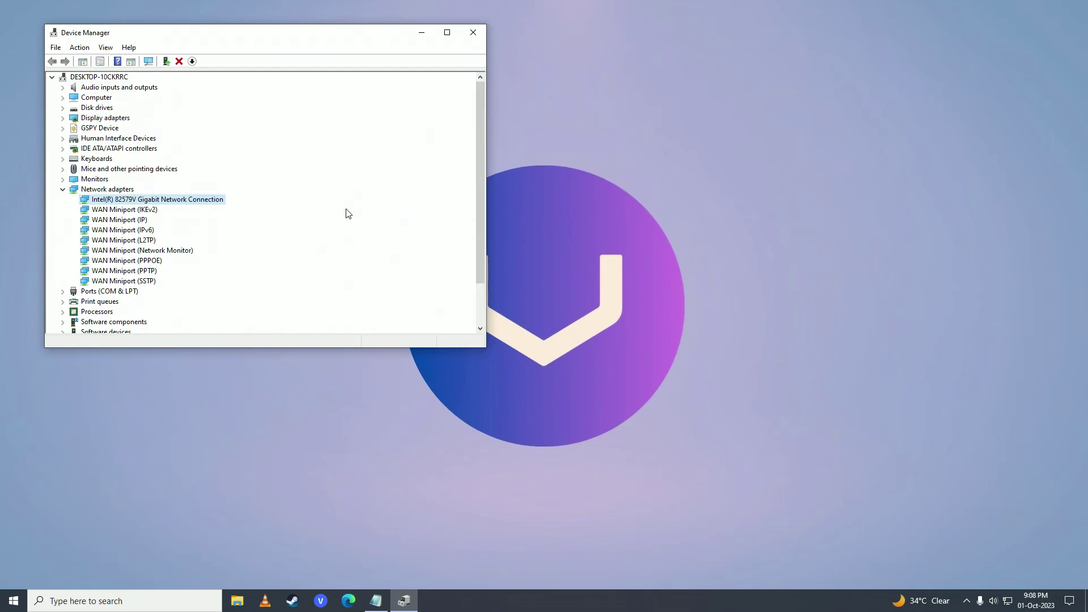
- Troubleshoot problems from the taskbar network icon, closing the troubleshooter once it finds no problem
right_click(1014, 602)
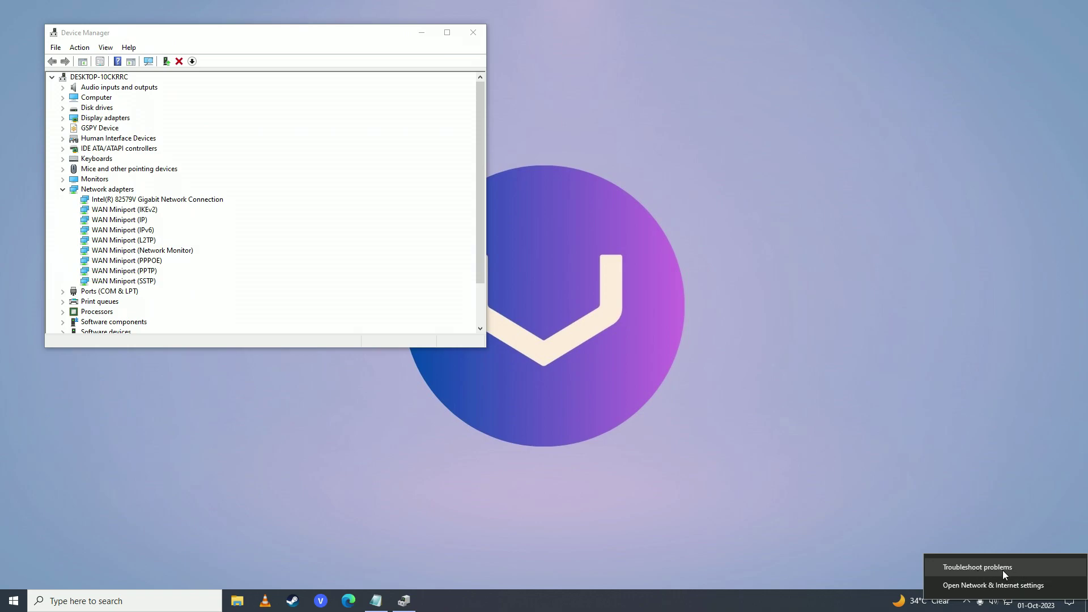
click(1002, 568)
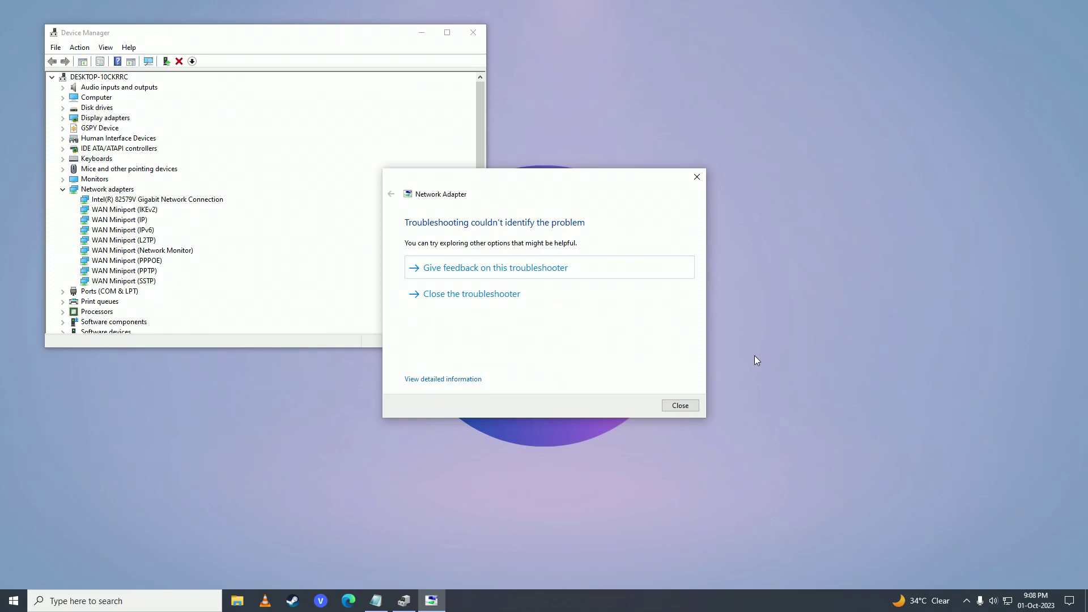
click(679, 406)
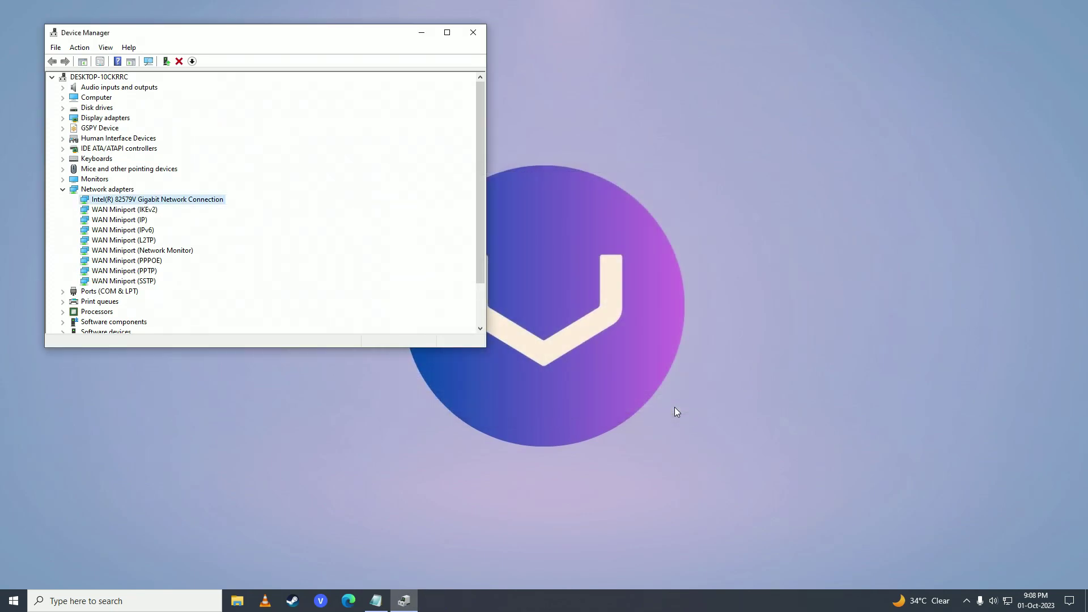
right_click(172, 202)
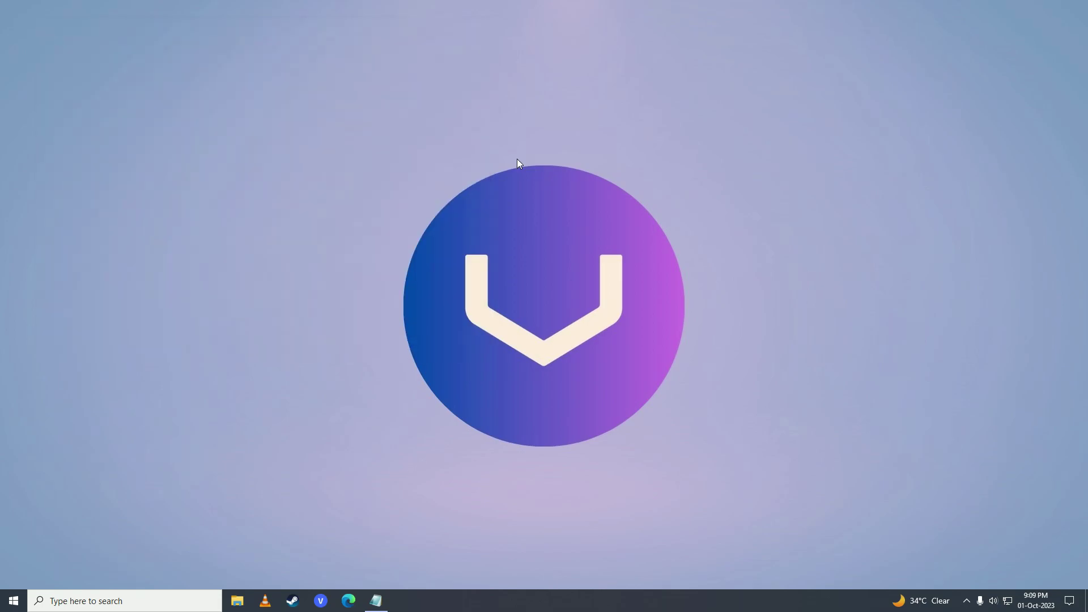
- Search 'firewall' and open 'Allow an app through Windows Firewall', scrolling the apps list
key(super)
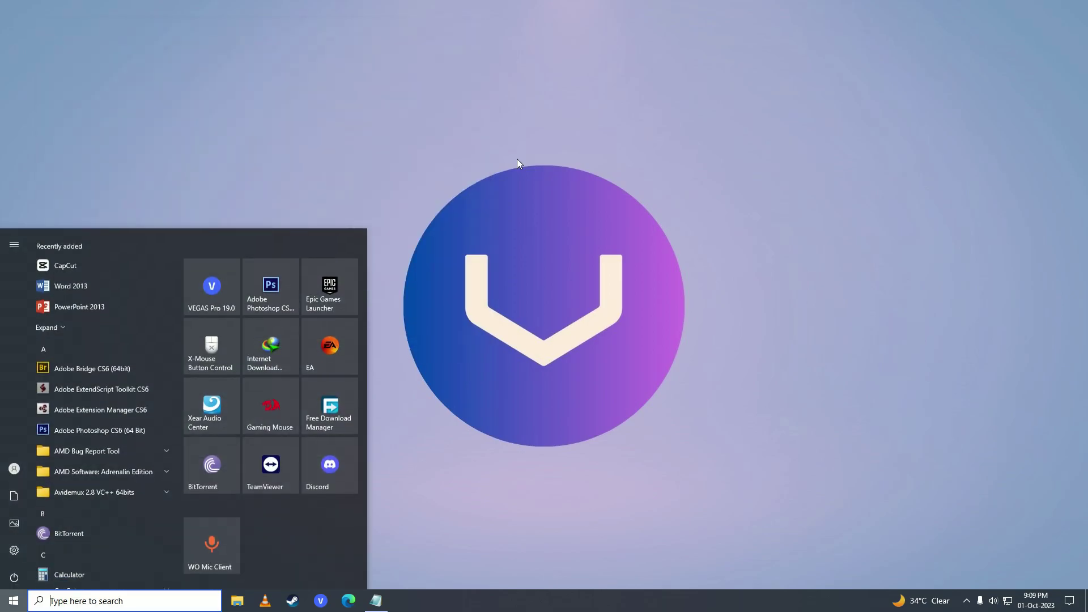
key(super)
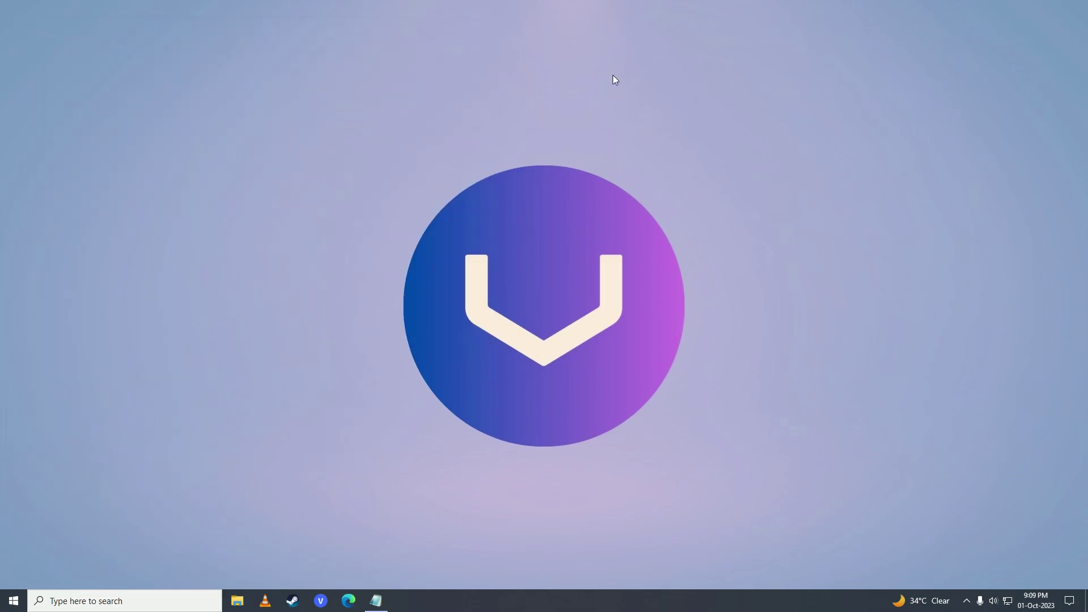
key(super)
text(firewall)
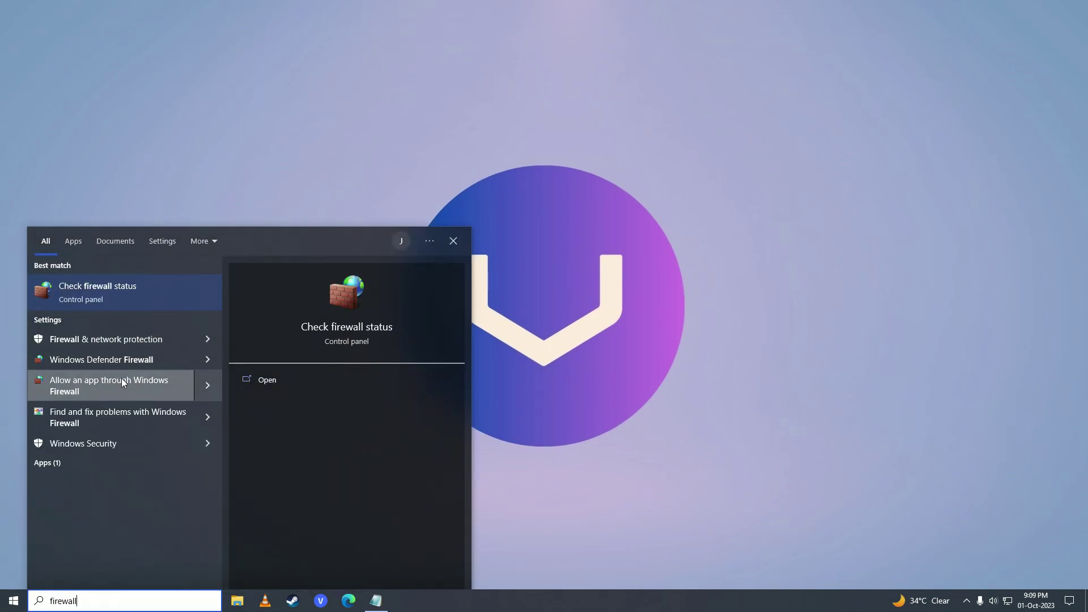
click(104, 385)
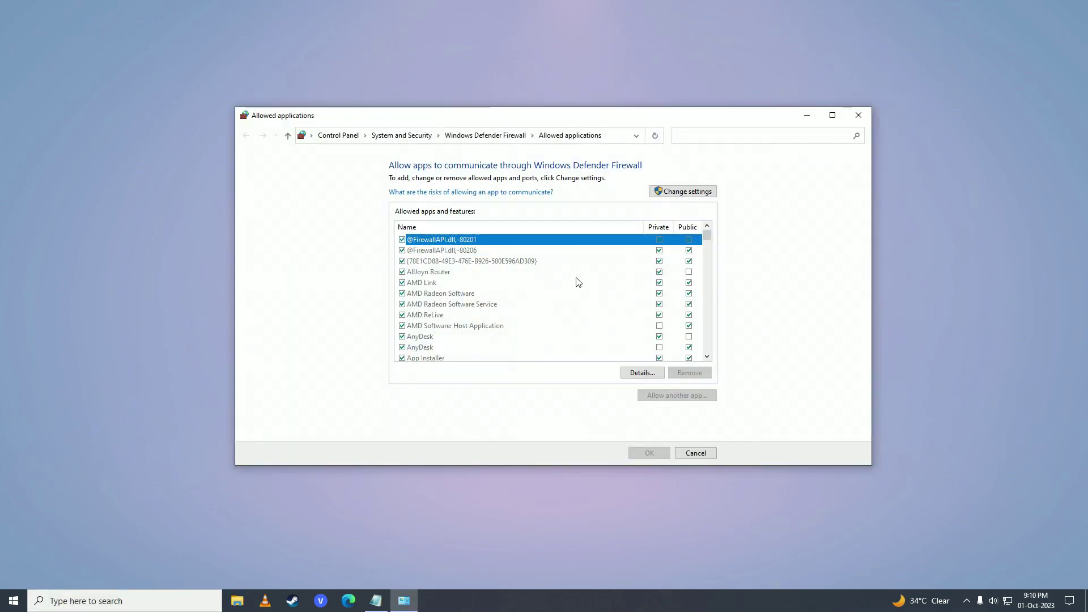
click(511, 283)
scroll(511, 284, down, 10)
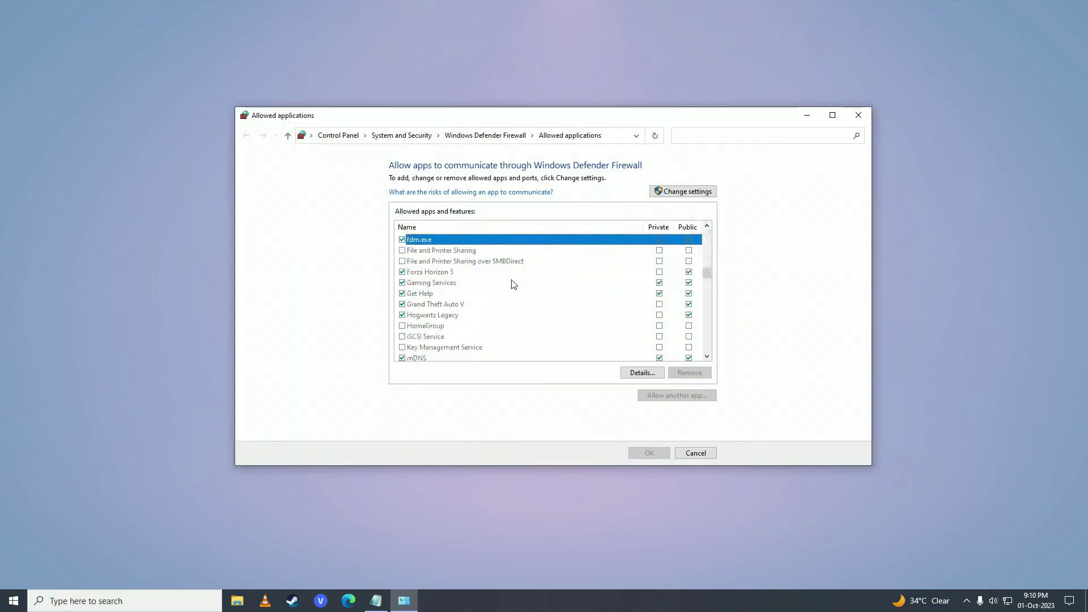
key(f)
- Use Change settings, browse to D:\Games\GTAV\GTA5.exe, then cancel without adding it
click(677, 193)
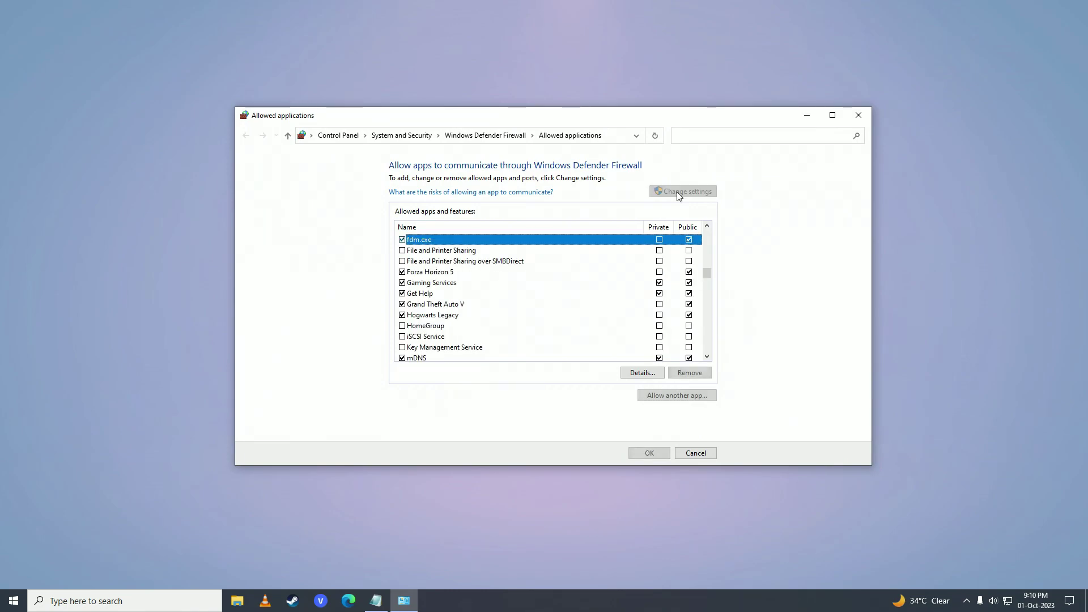
click(662, 398)
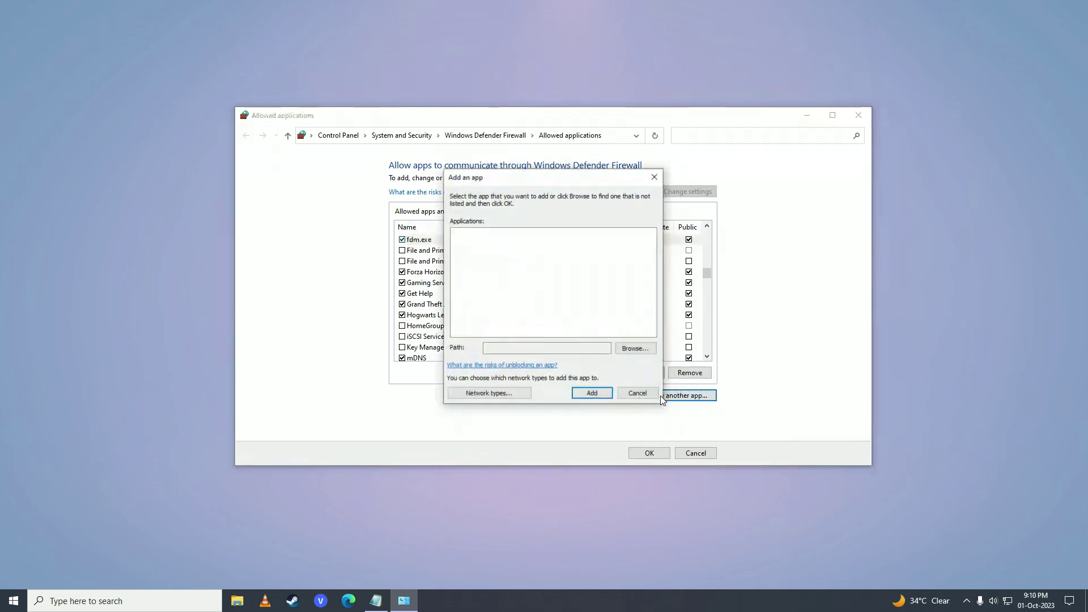
click(638, 350)
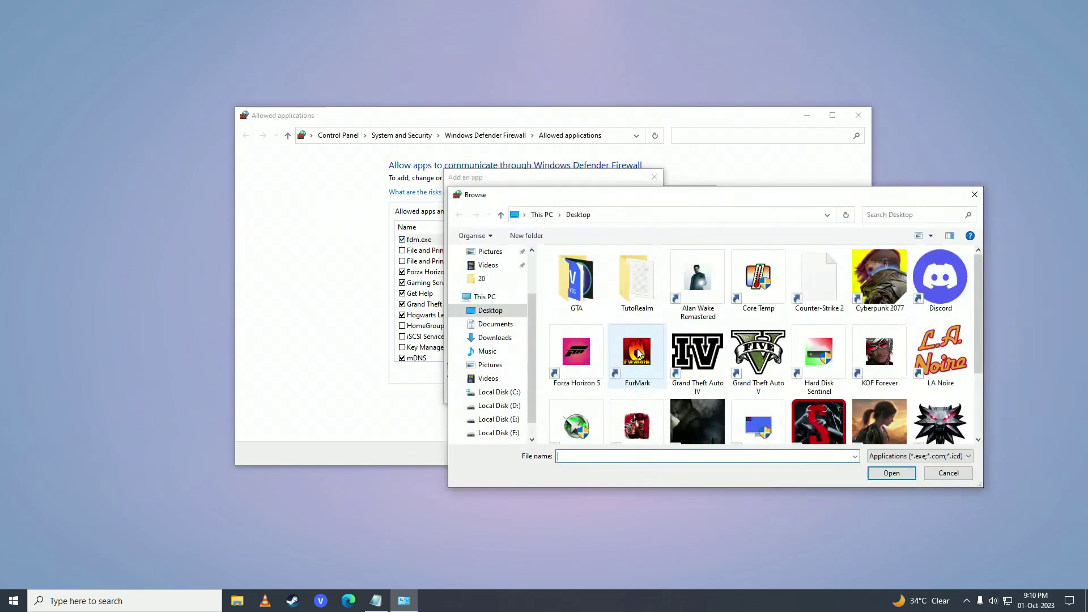
click(508, 407)
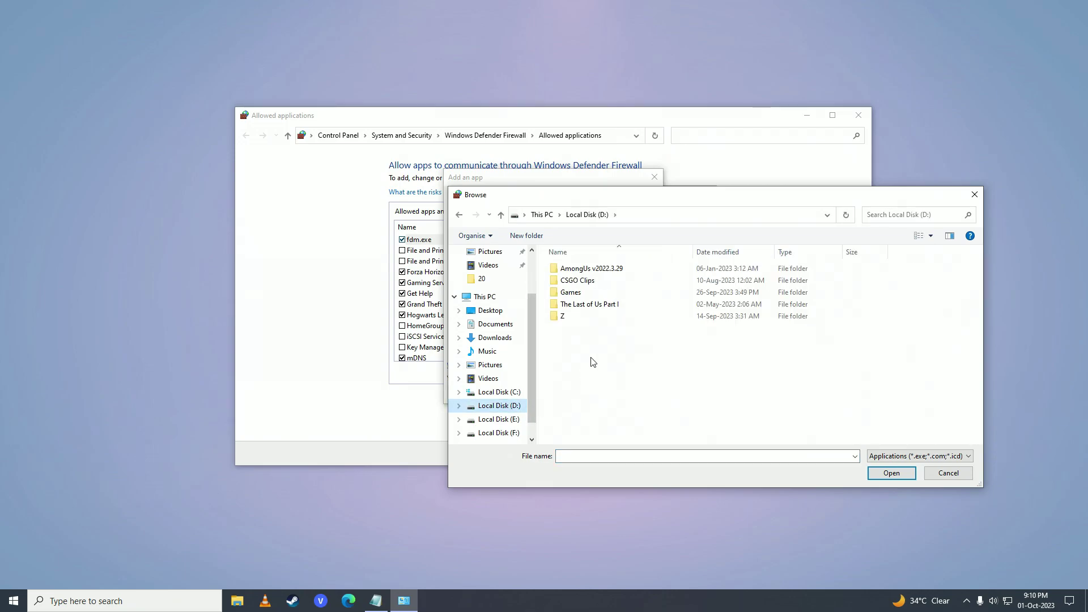
double_click(592, 292)
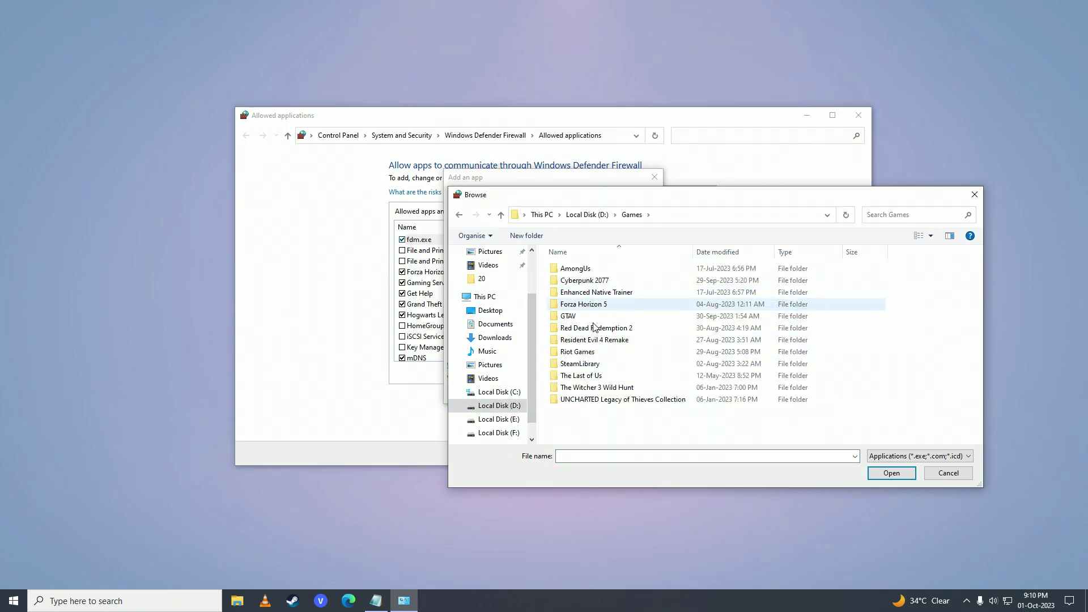
double_click(592, 315)
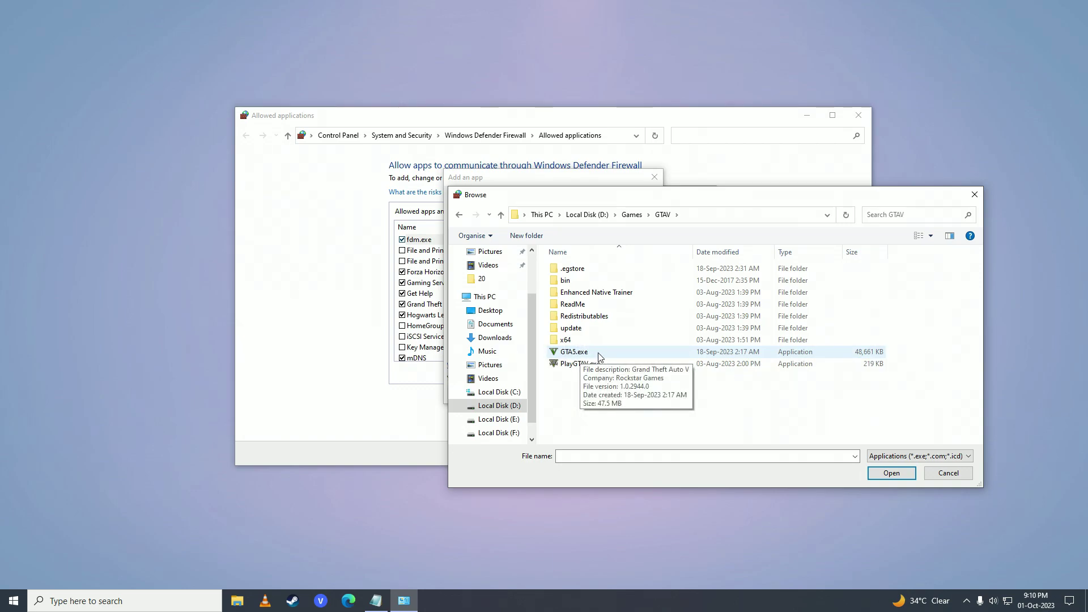
click(575, 356)
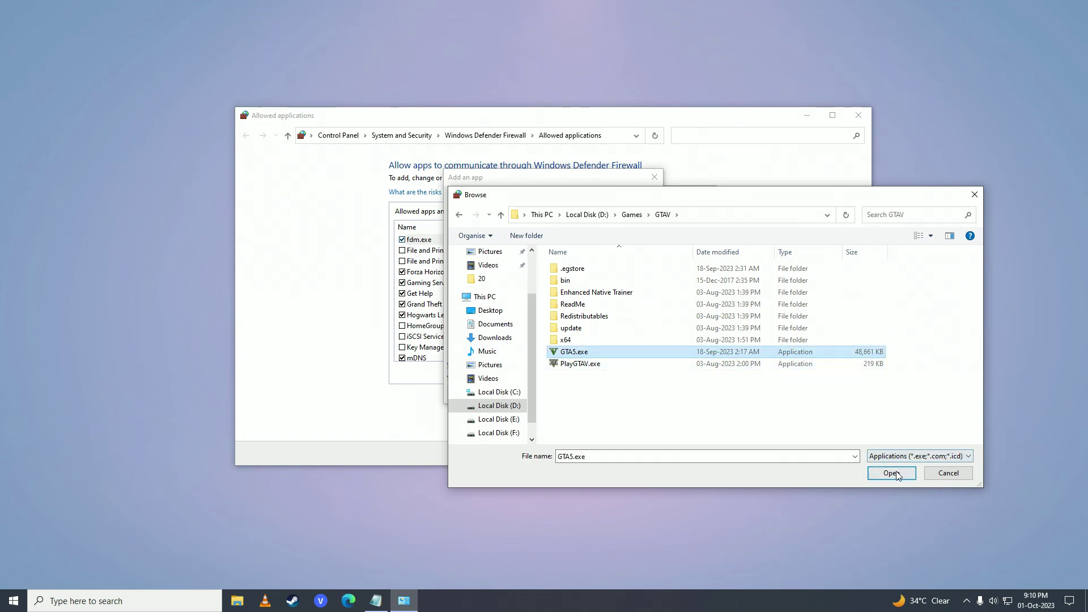
click(949, 473)
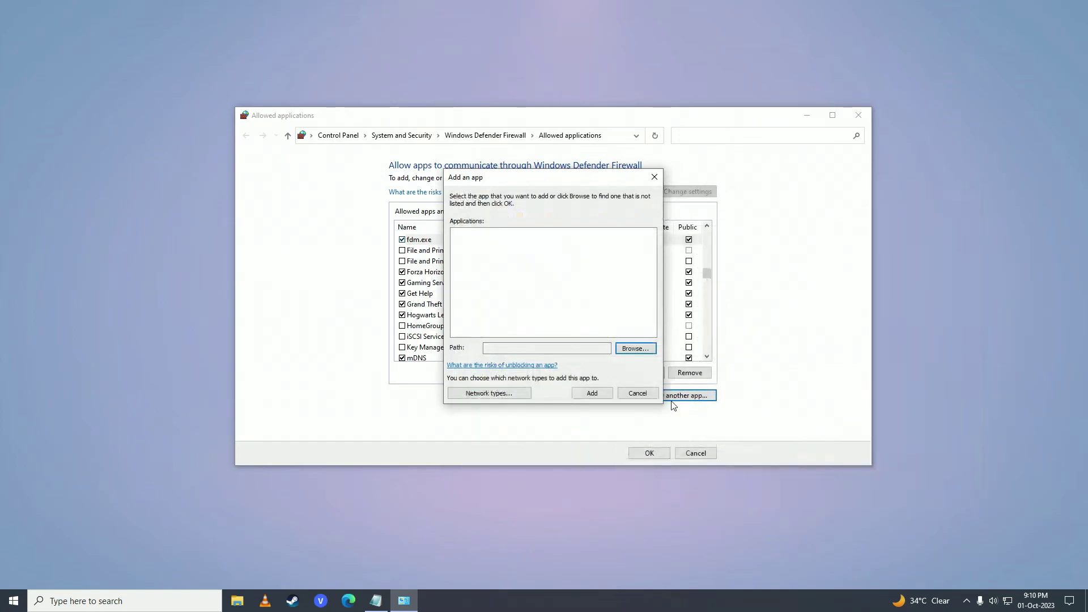
click(627, 396)
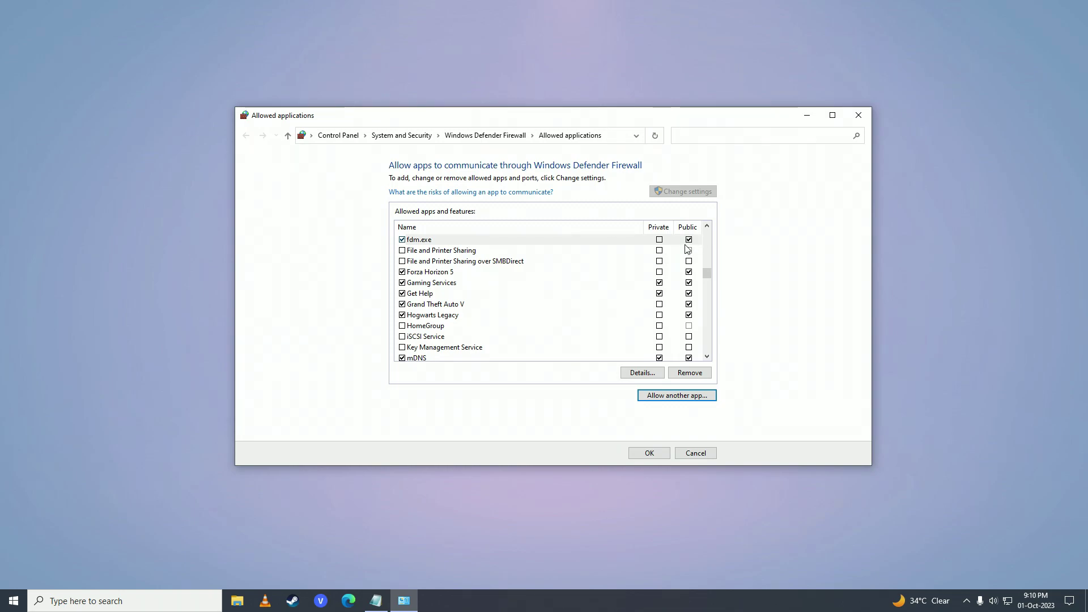
- Accept the allowed apps list with OK, closing the firewall window
click(649, 453)
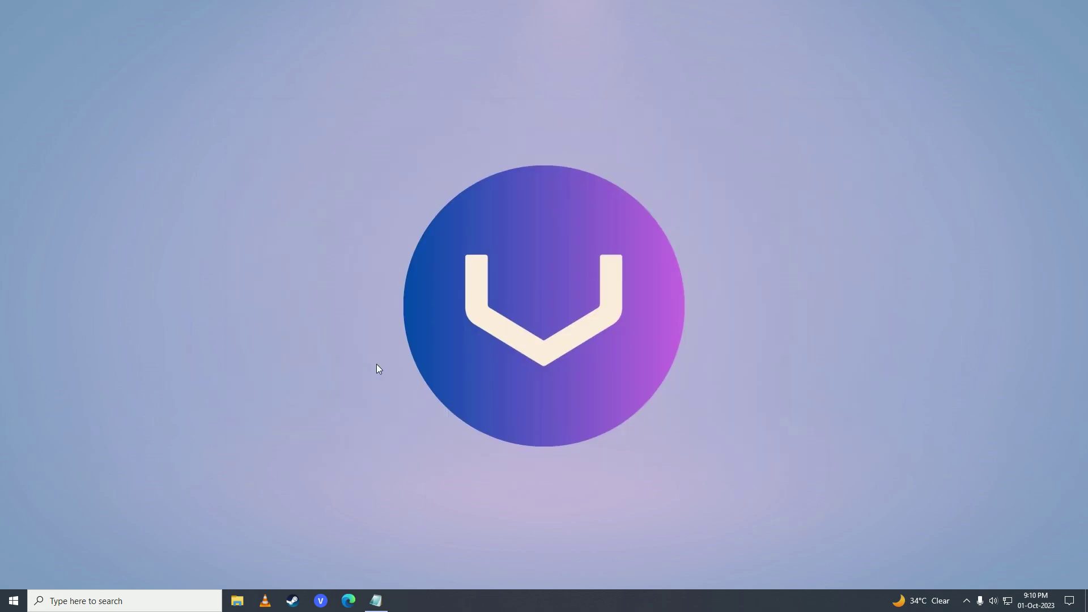